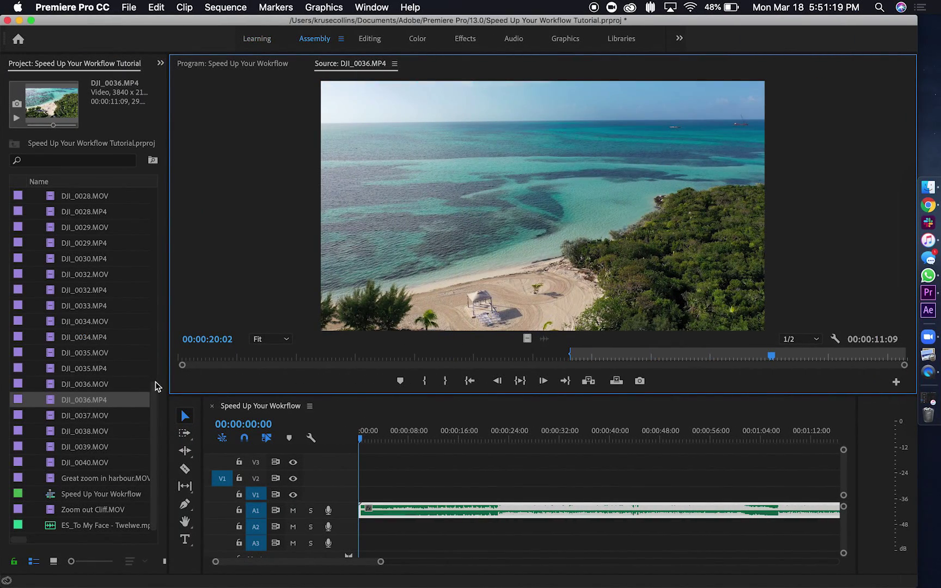
Step: Browse the Project panel clips, selecting the music file and then DJI_0025.MP4
left_click_drag(154, 391, 160, 193)
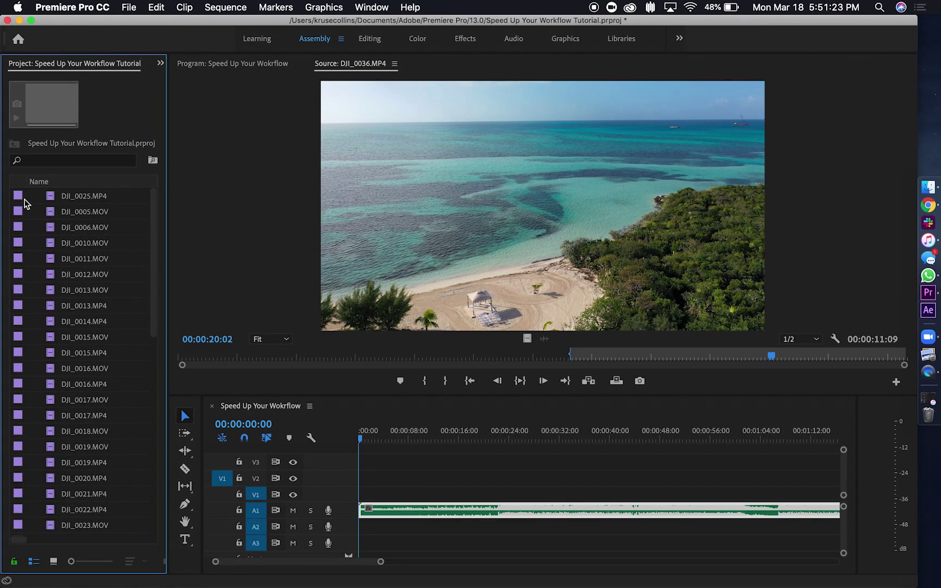
scroll(85, 325, "down", 15)
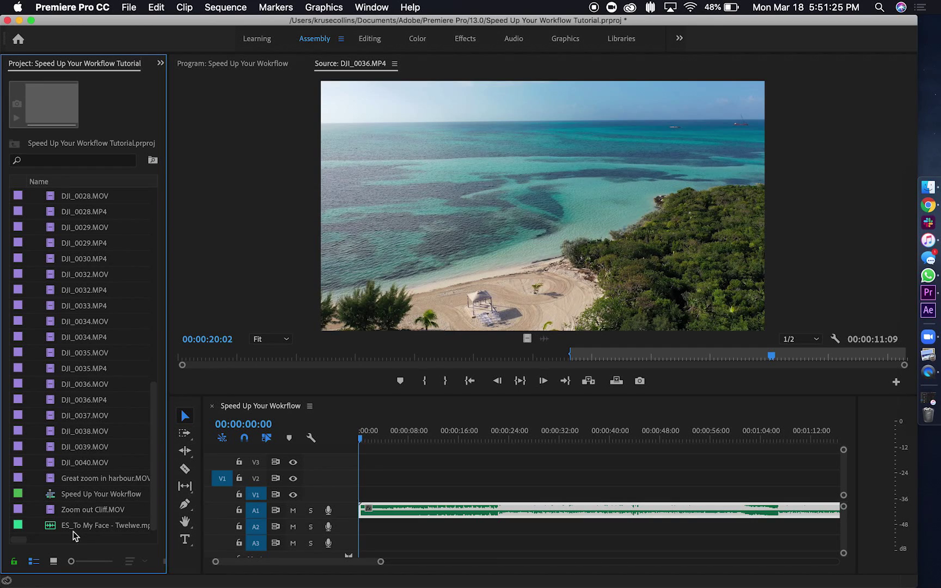
left_click(75, 531)
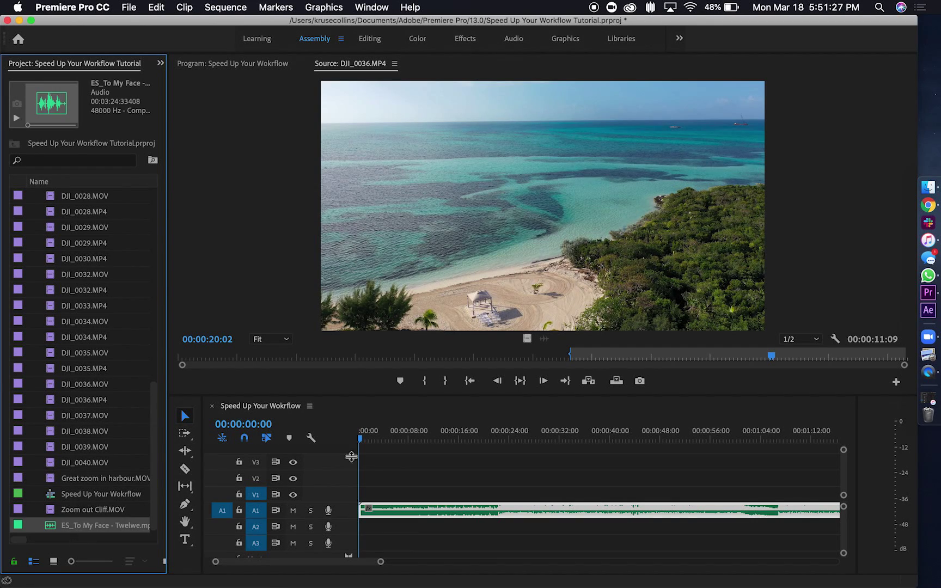
scroll(132, 271, "up", 15)
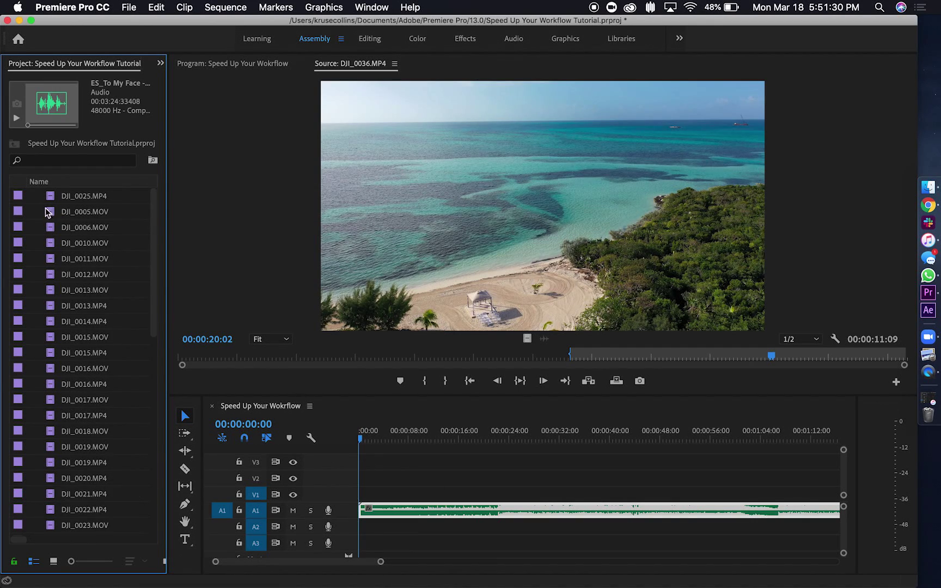
left_click(19, 200)
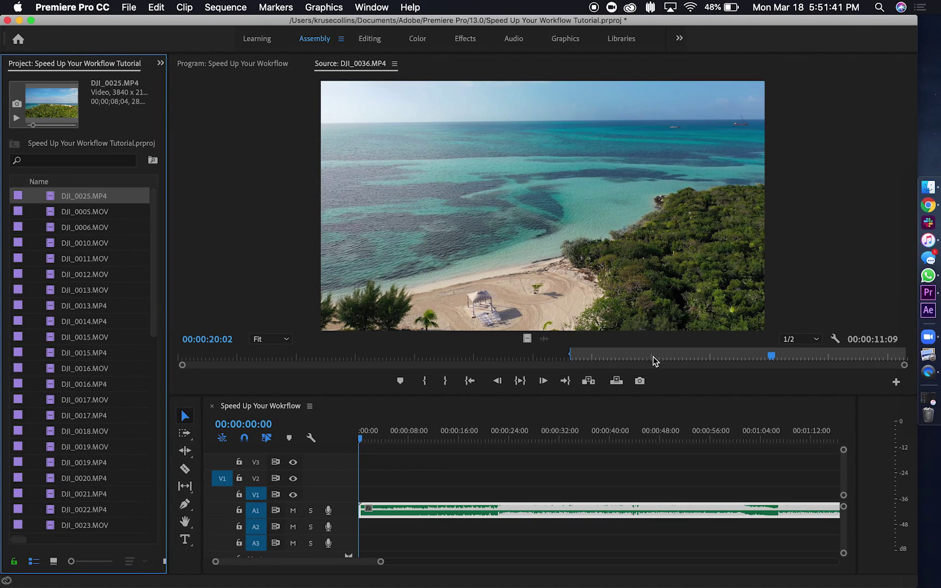
Step: Load DJI_0015.MOV into the Source Monitor, then select DJI_0025.MP4 and DJI_0005.MOV
left_click(18, 339)
double_click(18, 338)
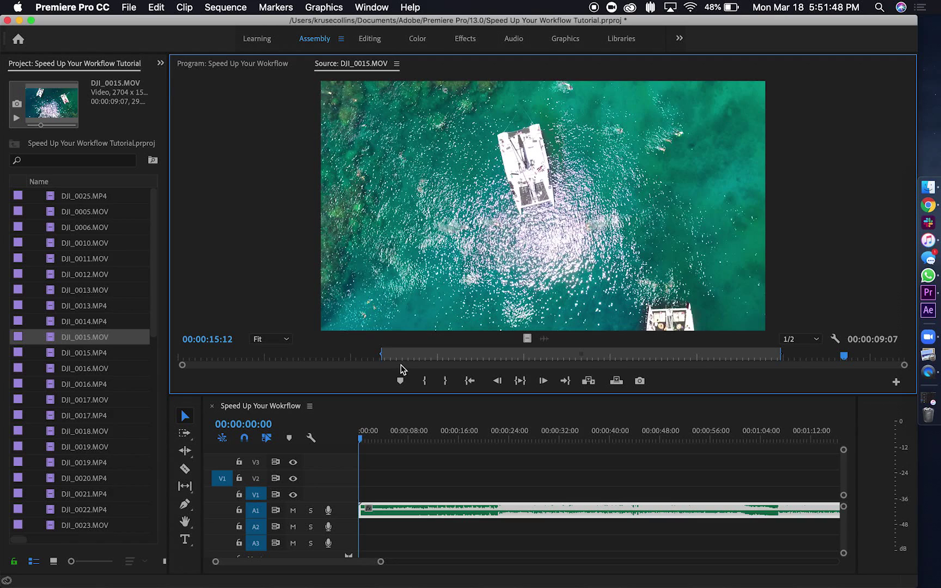
left_click(20, 199)
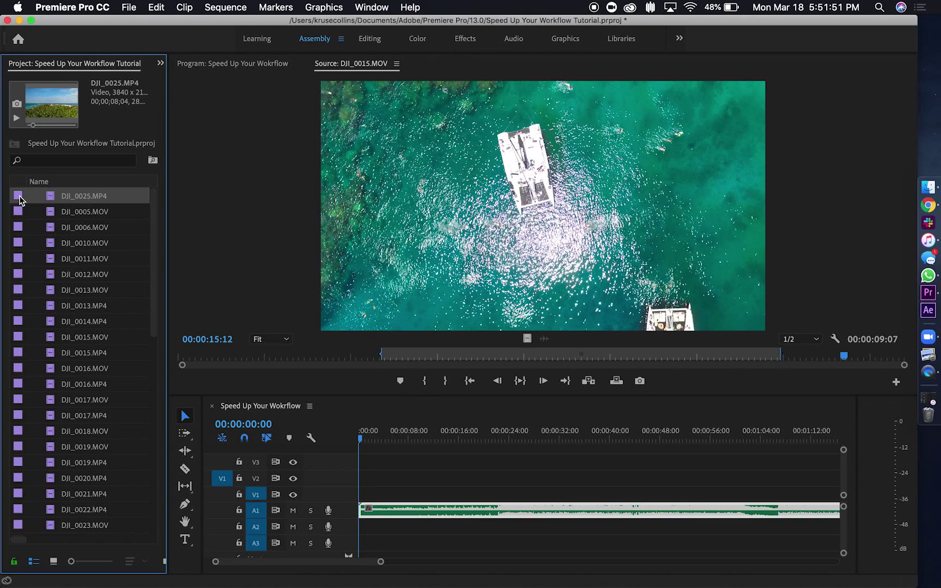
left_click(17, 217)
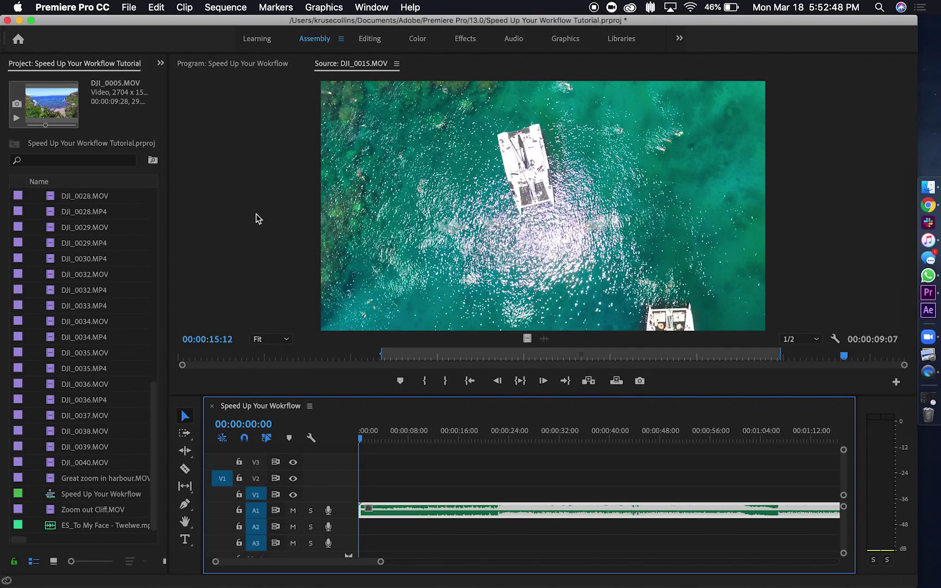
left_click(217, 136)
Step: In Keyboard Shortcuts, find 'add mark', replace Add Marker's shortcut with M, and confirm with OK
left_click(81, 7)
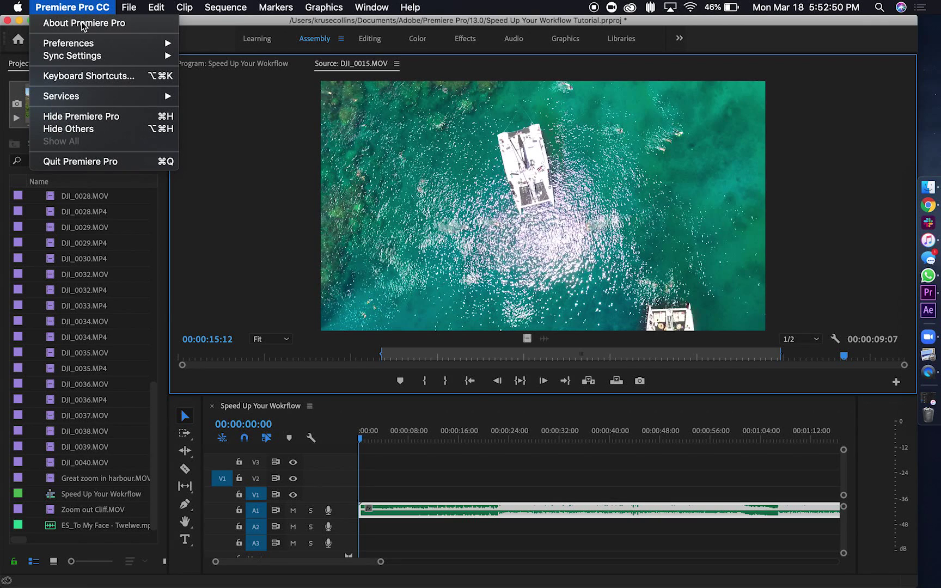
left_click(87, 76)
left_click(455, 305)
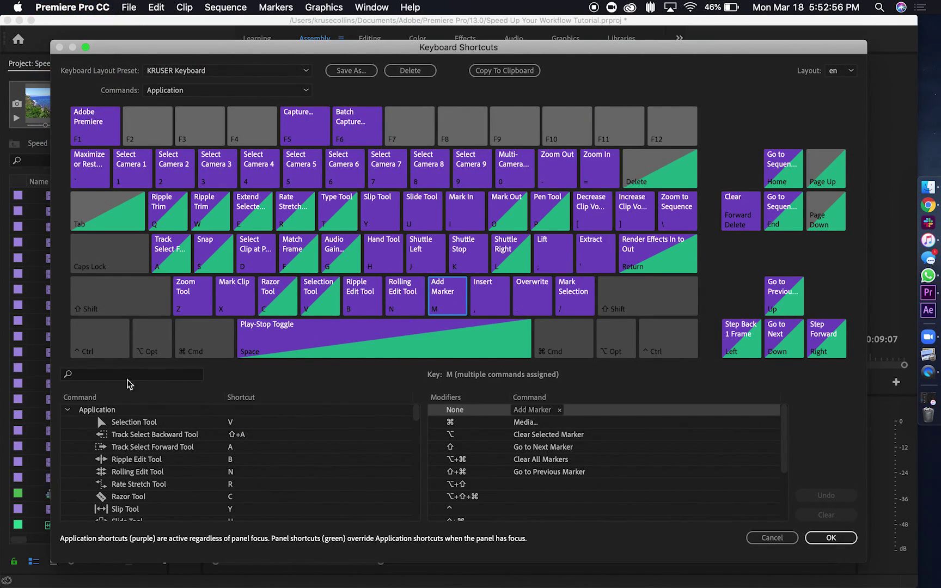
left_click(111, 375)
type("add mark")
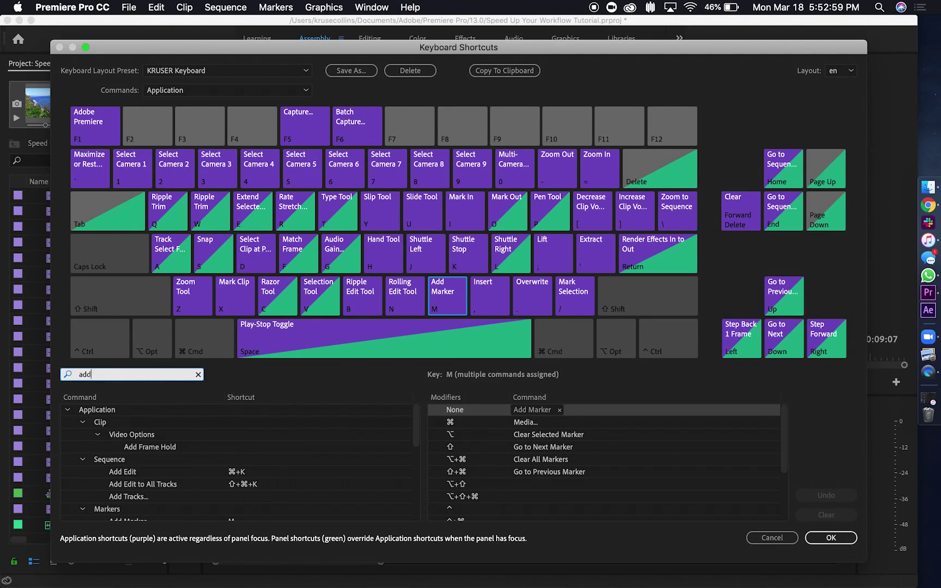
left_click(229, 434)
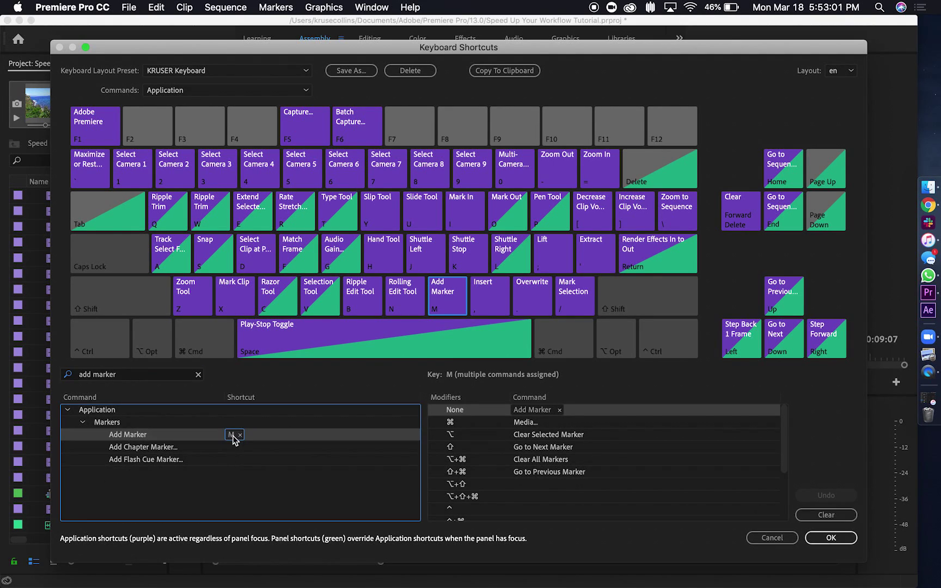
left_click(239, 435)
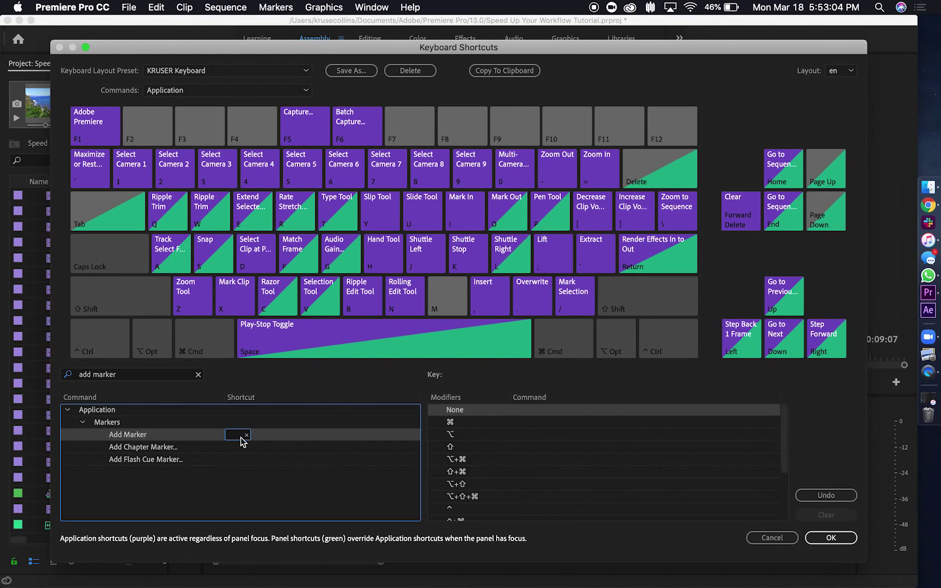
key("m")
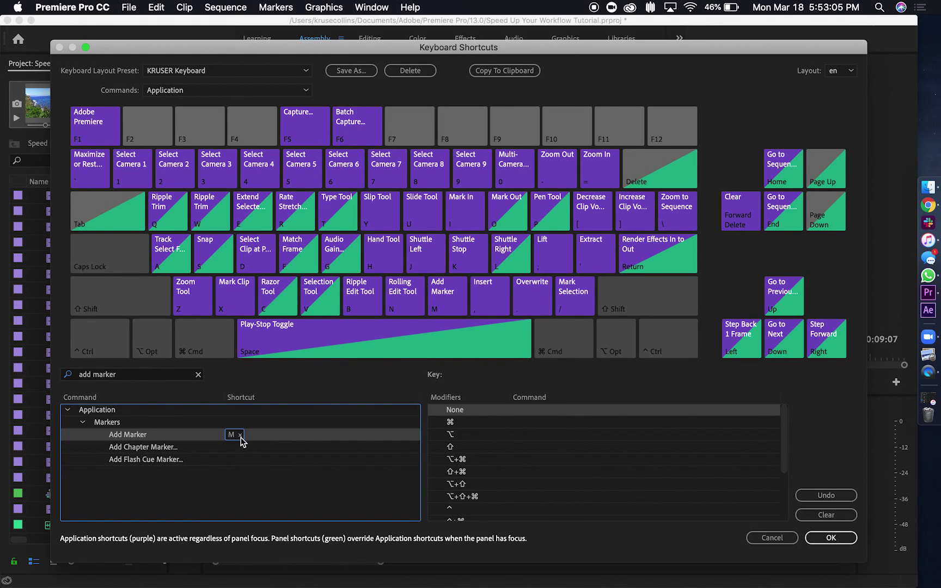
left_click(835, 545)
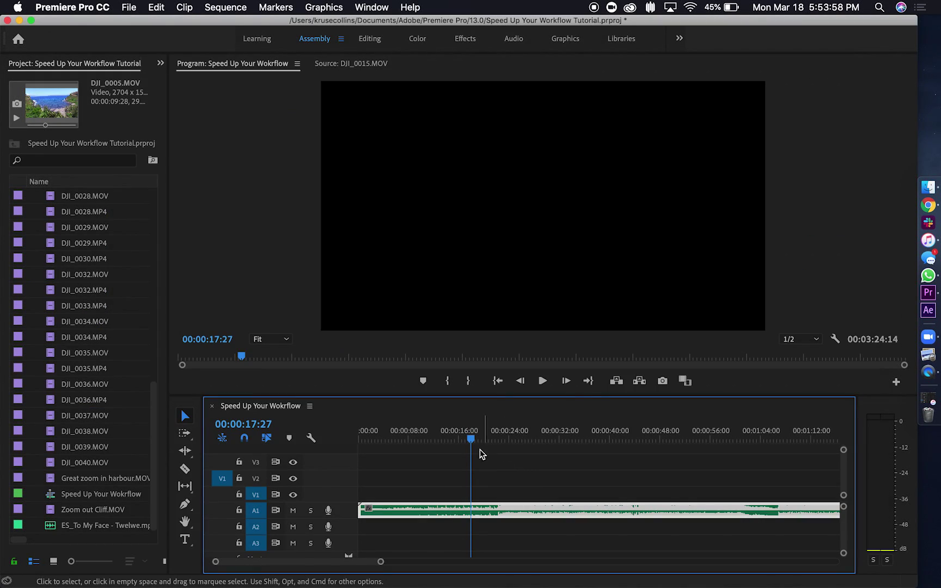
Step: Rewind the playhead to the sequence start with the music clip deselected
left_click_drag(470, 439, 337, 430)
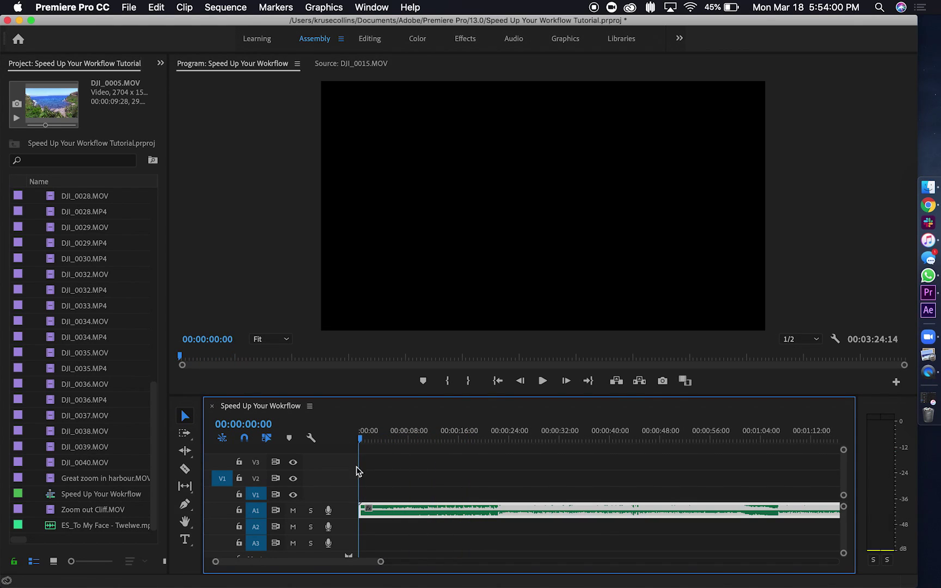
left_click(384, 442)
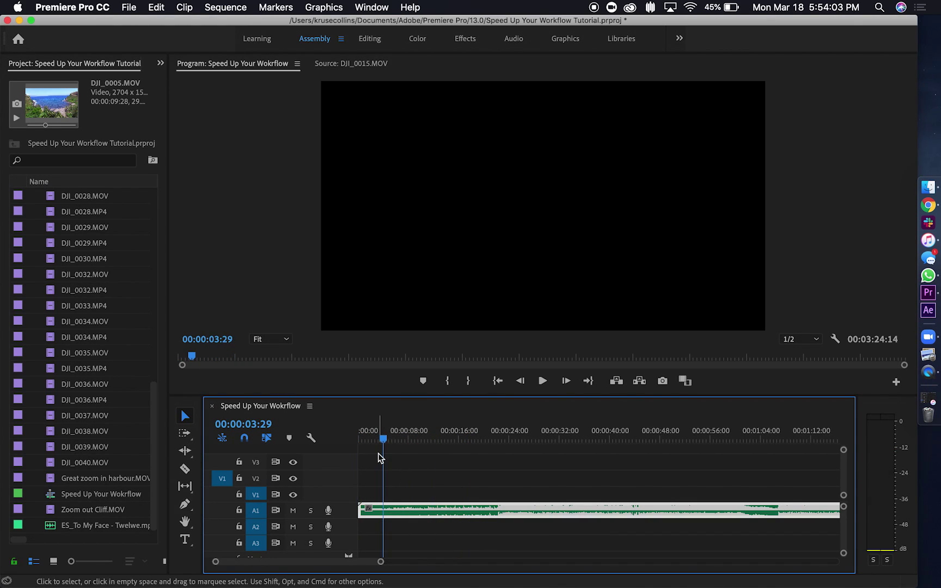
left_click(380, 457)
left_click_drag(384, 443, 363, 444)
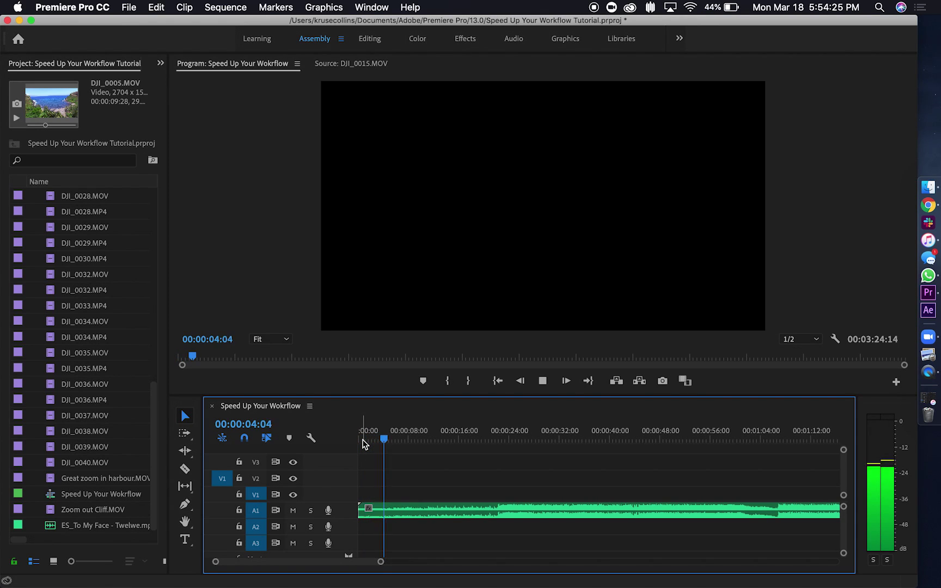
Step: Drop markers with M on the music's beats during playback
key("m")
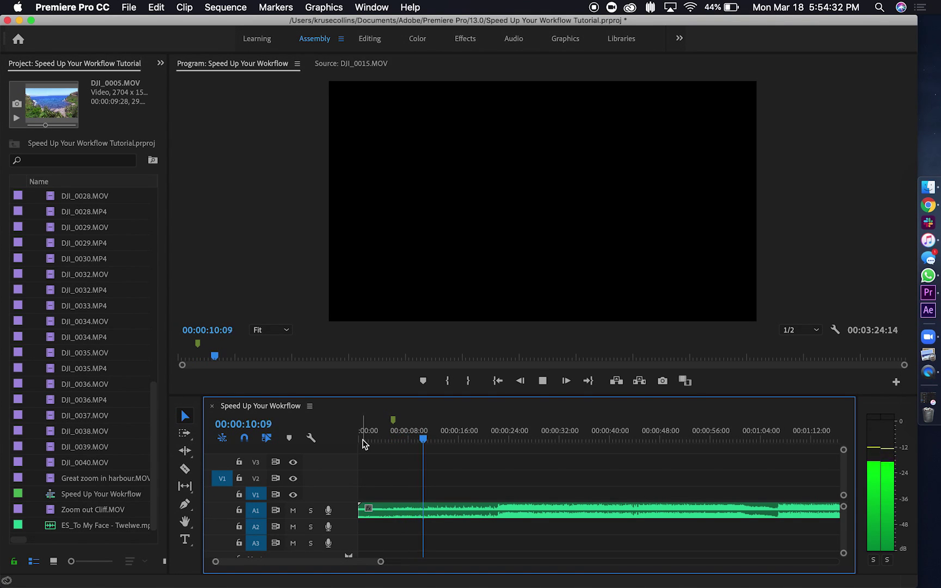
key("m")
key("m")
key("m")
key("m")
key("m")
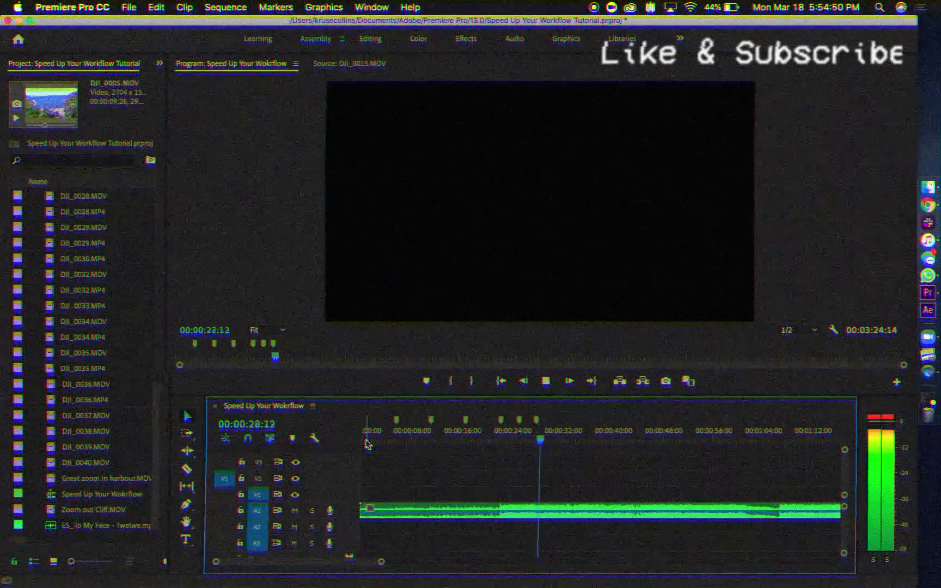
key("m")
key("m")
key("m")
key("m")
key("m")
key("m")
key("m")
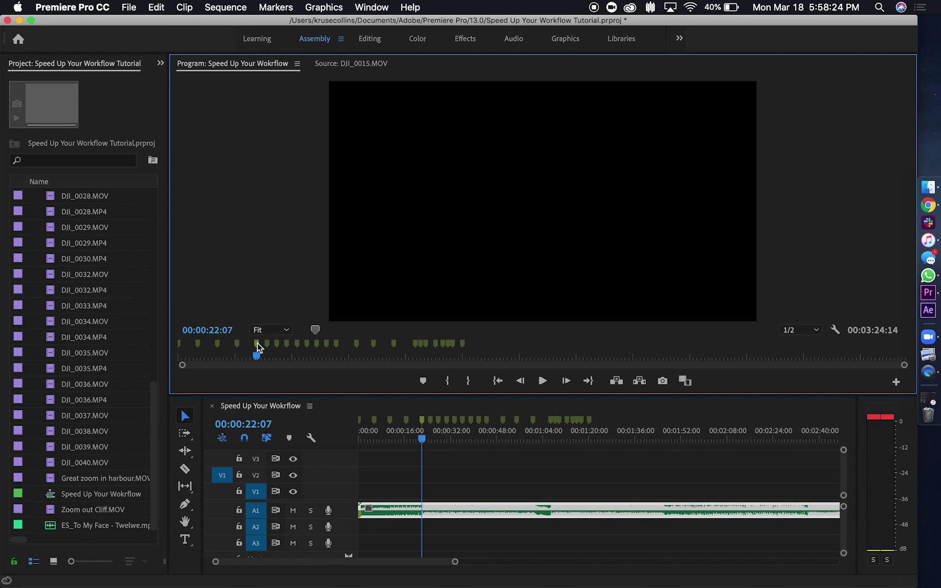
Step: Keep the markers, rewind the playhead, and select all 44 drone clips in the Project panel
right_click(258, 347)
left_click(409, 477)
left_click_drag(422, 440, 348, 444)
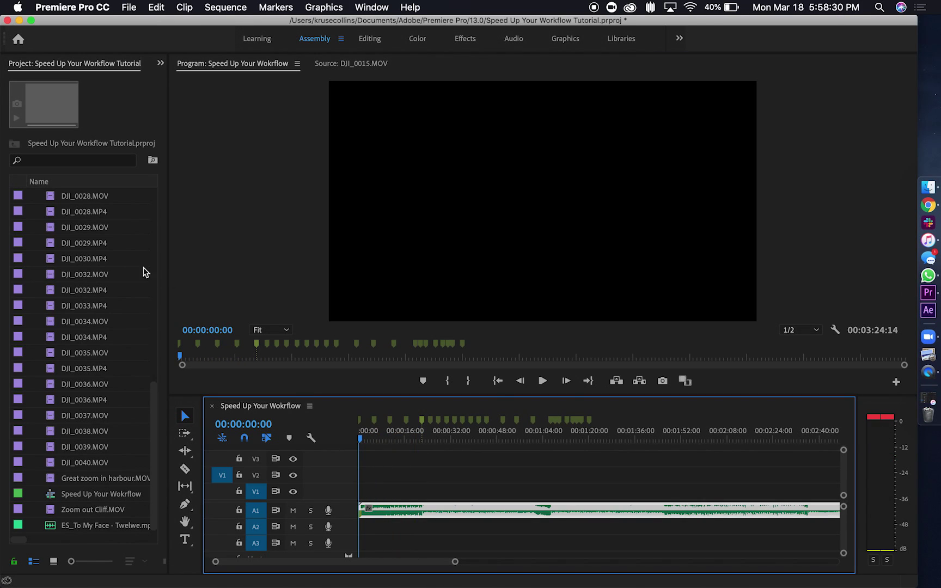
scroll(93, 253, "up", 10)
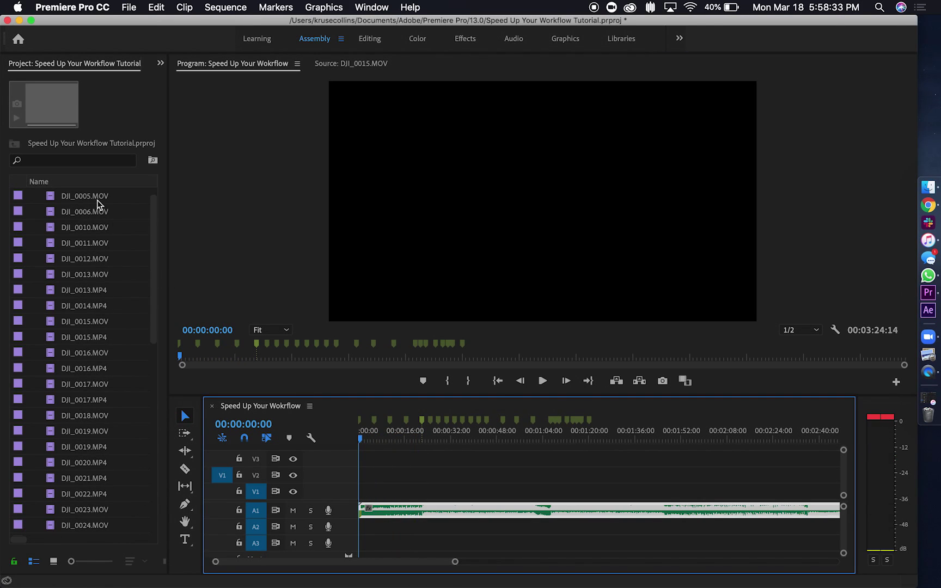
left_click(99, 197)
scroll(92, 319, "down", 8)
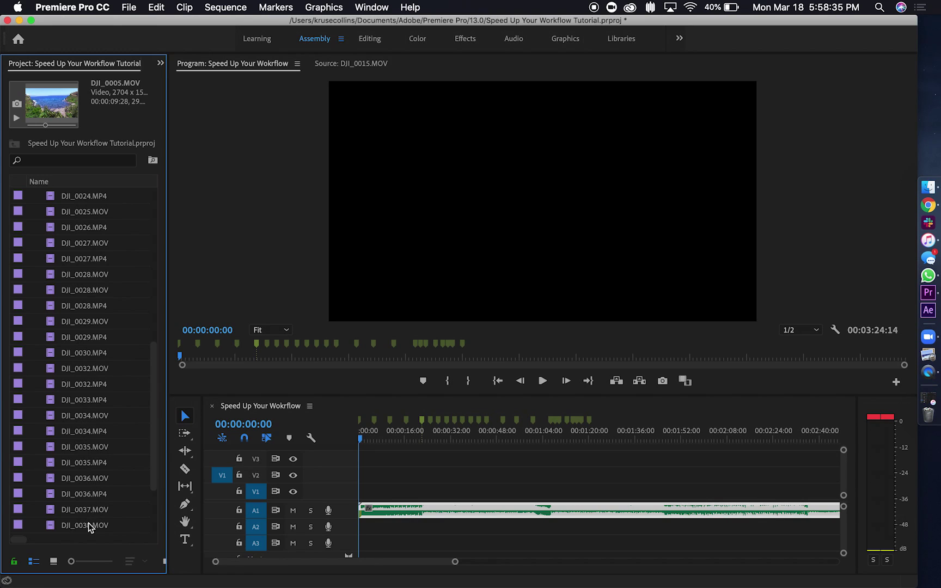
key("super+a")
Step: Automate the clips to the sequence at unnumbered markers on V1 using Overwrite Edit
left_click(185, 7)
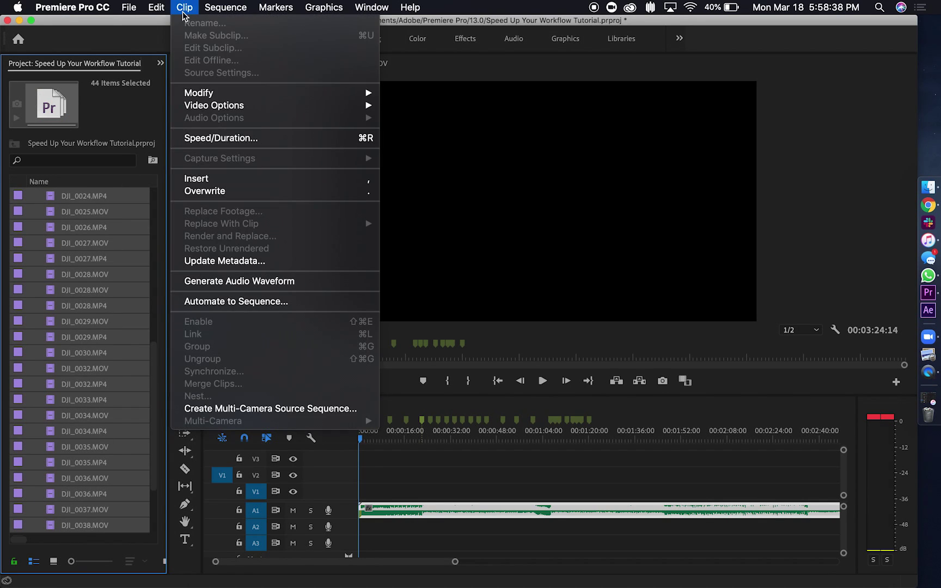
left_click(230, 300)
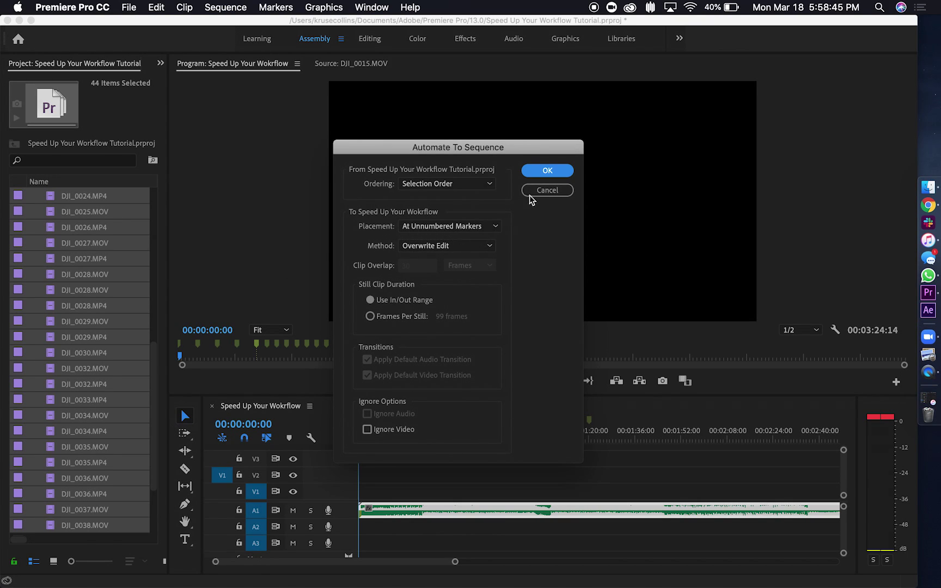
left_click(548, 171)
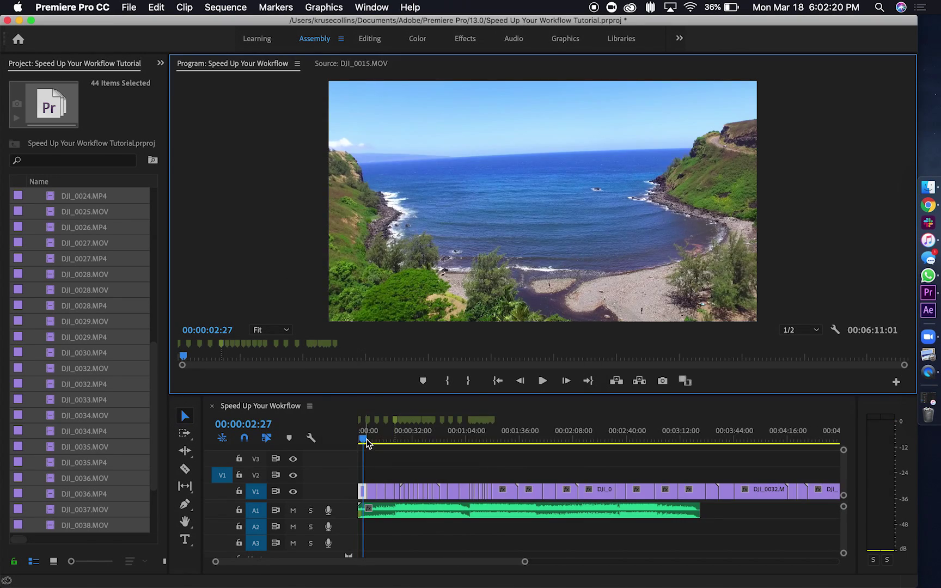
left_click(318, 438)
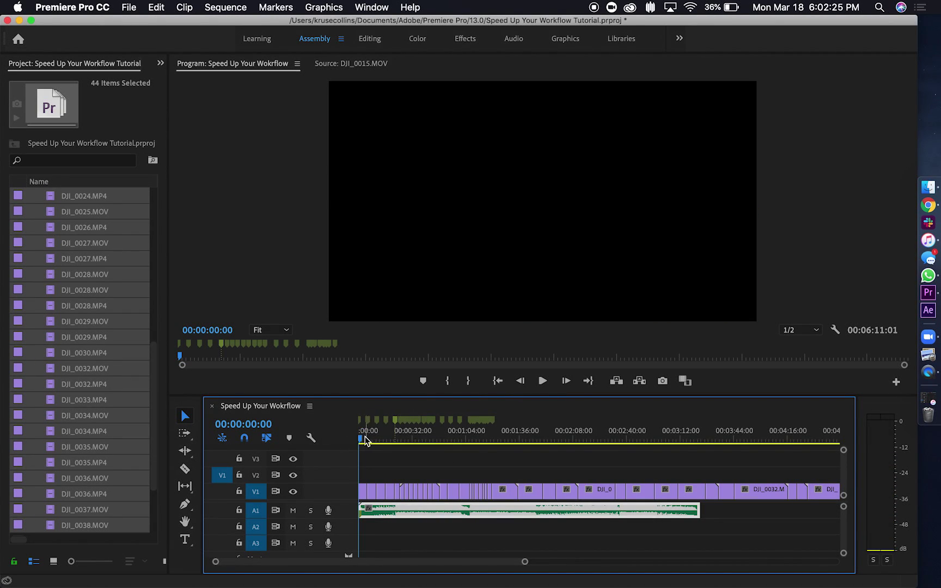
Step: Play the assembled sequence from the start, lowering the computer volume during playback
key("space")
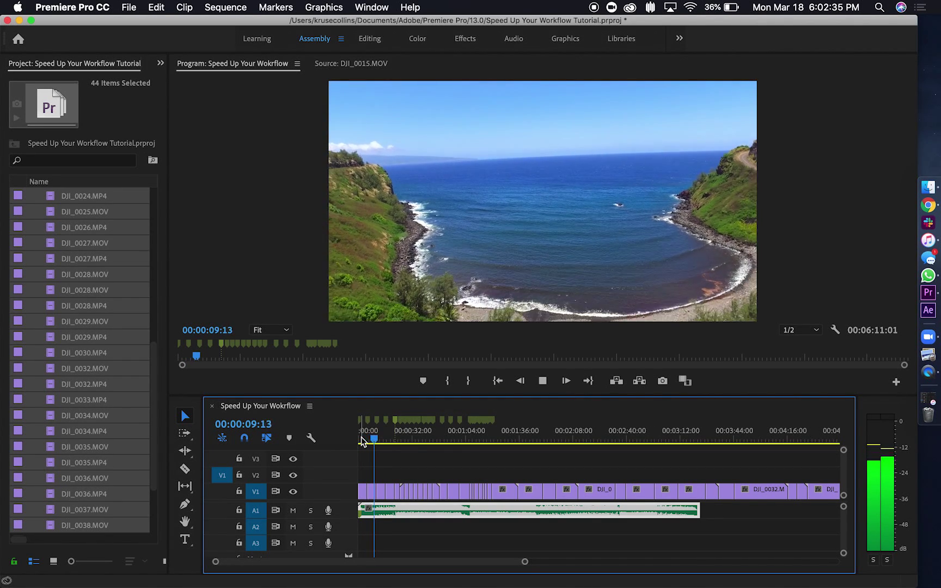
key("XF86AudioLowerVolume")
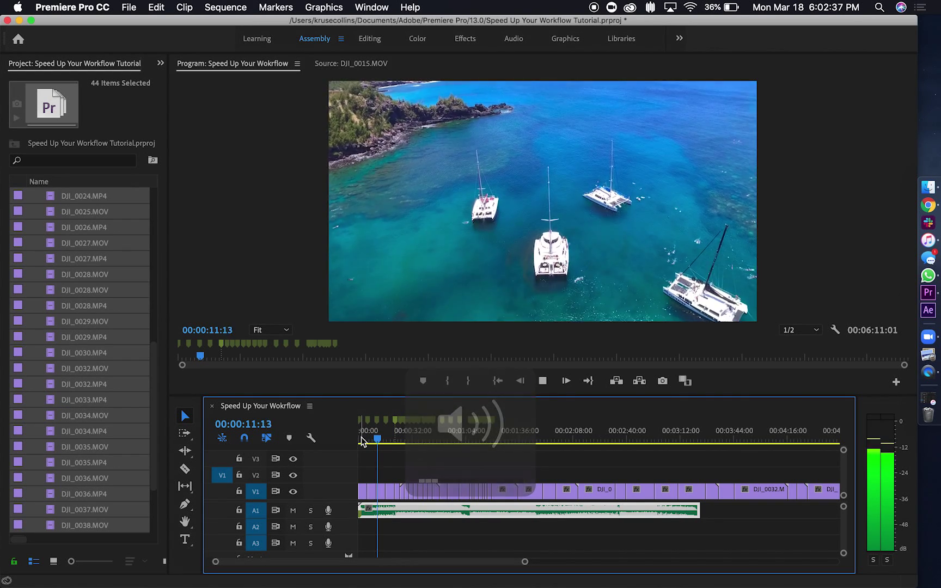